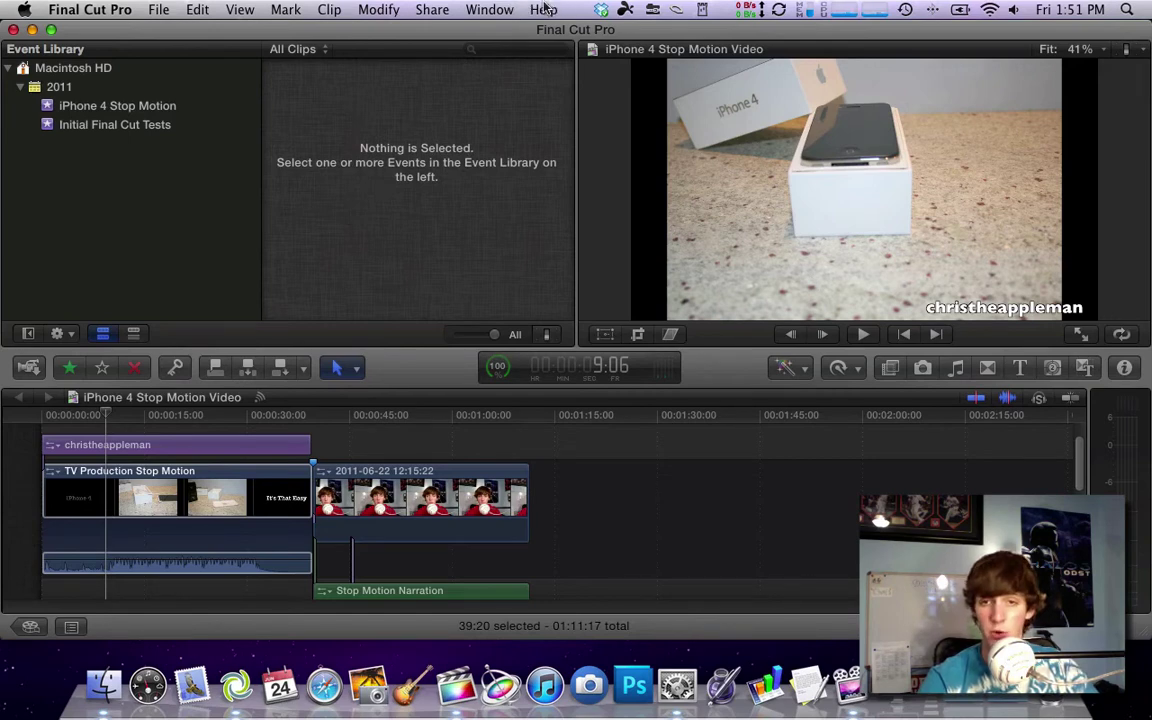
Select the TV Production Stop Motion clip and bring up the Help menu's Keyboard Shortcuts entry.
{"action": "left_click", "coordinate": [150, 495]}
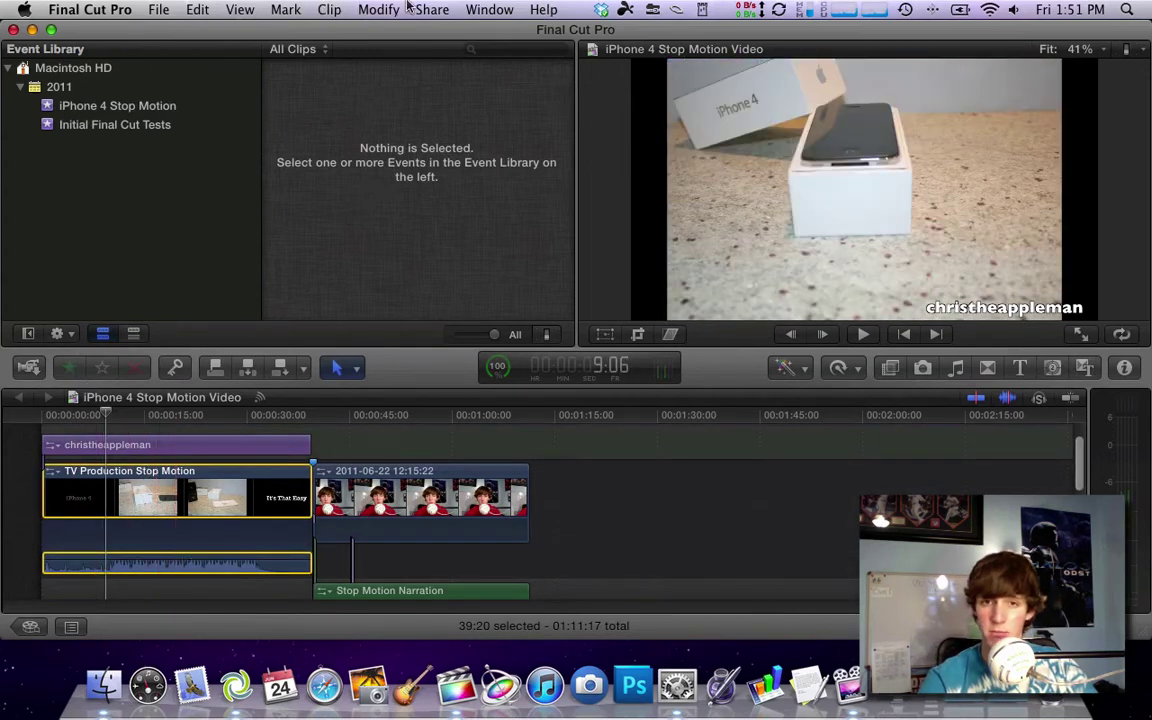
{"action": "left_click", "coordinate": [482, 9]}
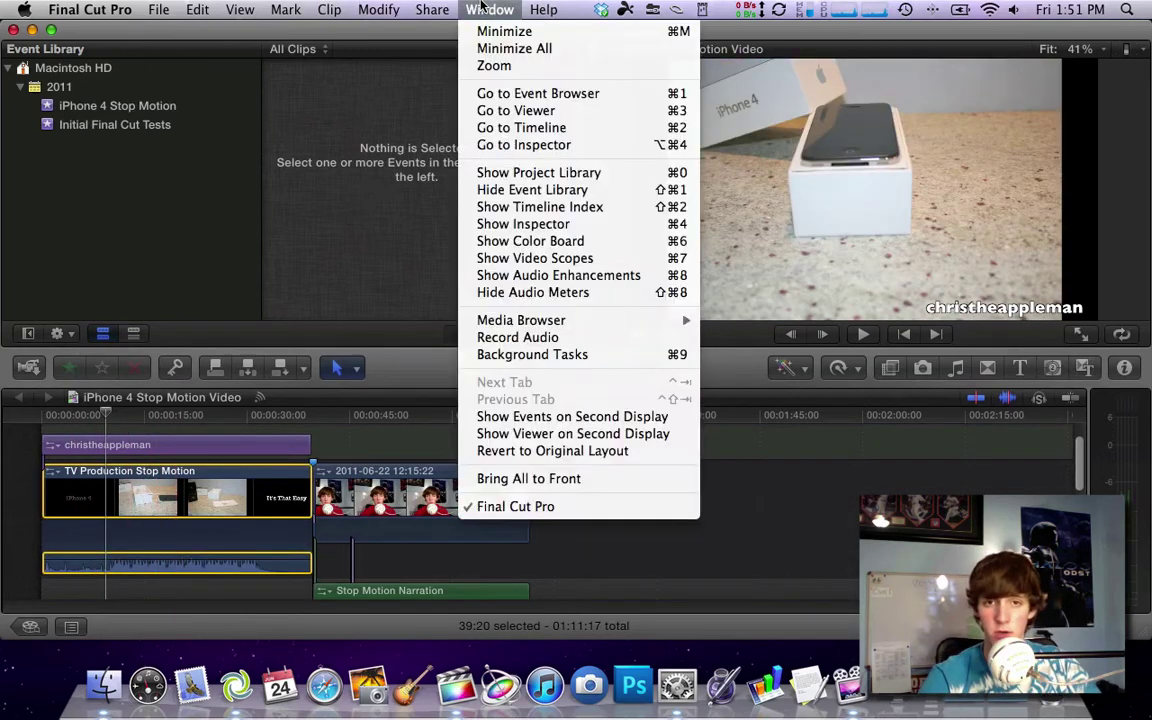
{"action": "mouse_move", "coordinate": [540, 8]}
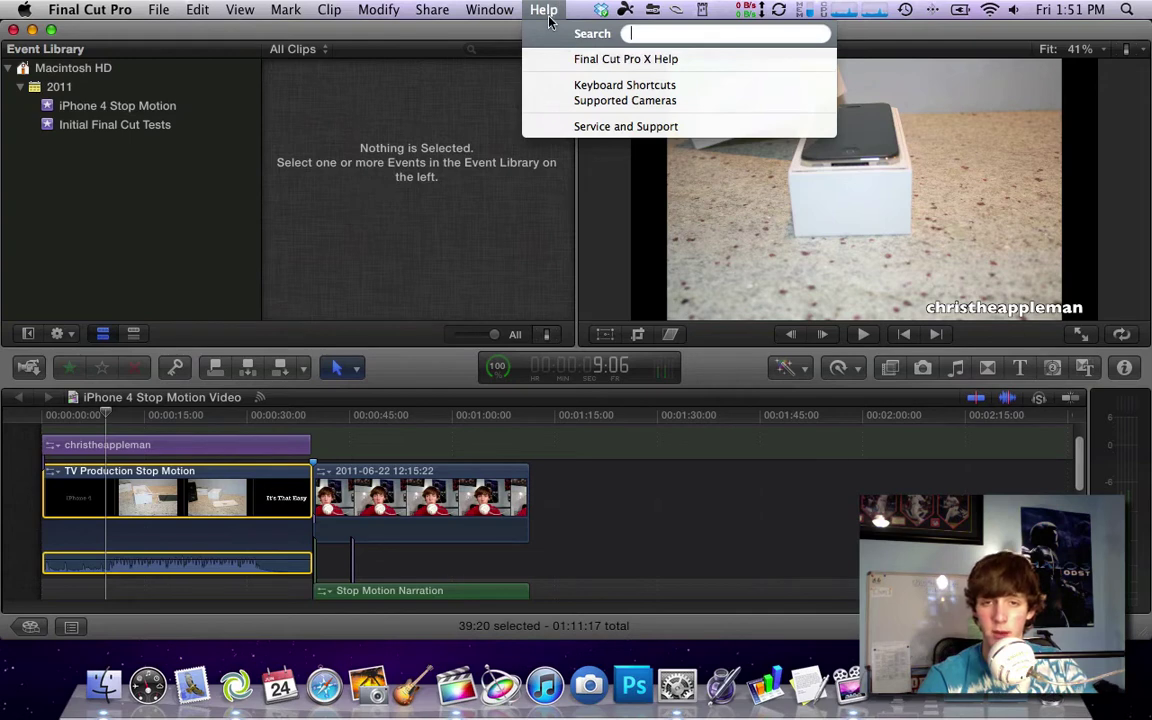
Open Keyboard Shortcuts help, move the Help window aside, and go to the full Keyboard shortcuts page.
{"action": "left_click", "coordinate": [564, 90]}
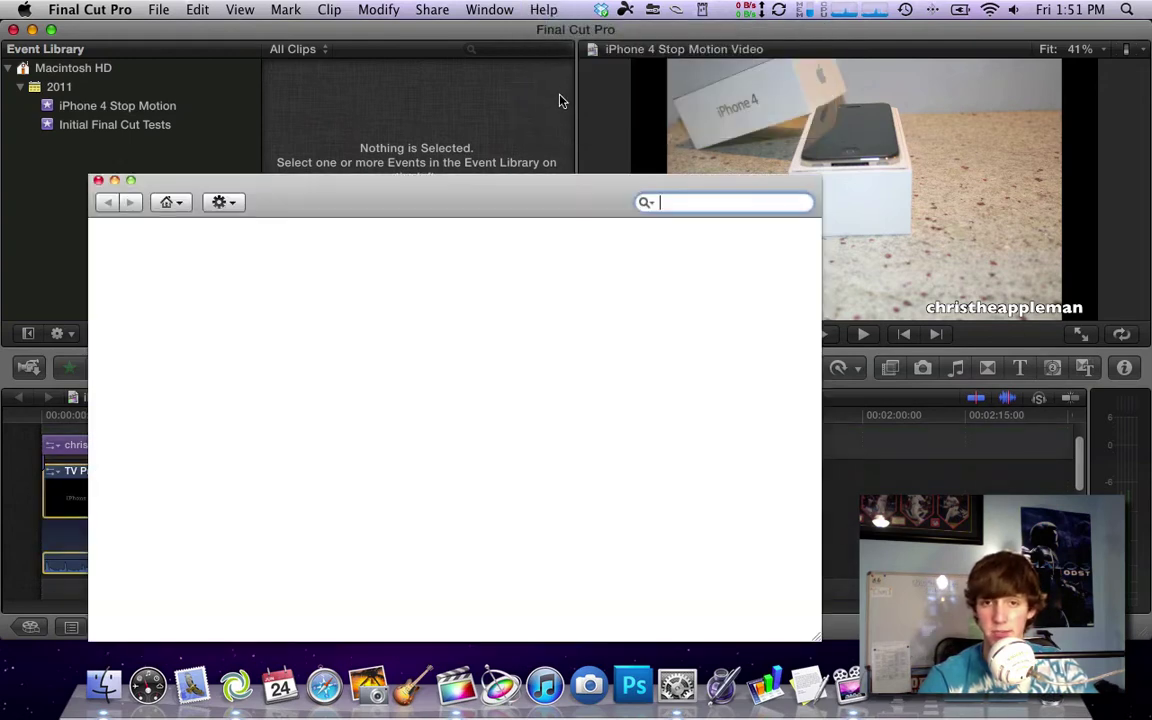
{"action": "left_click_drag", "start_coordinate": [481, 216], "coordinate": [551, 84]}
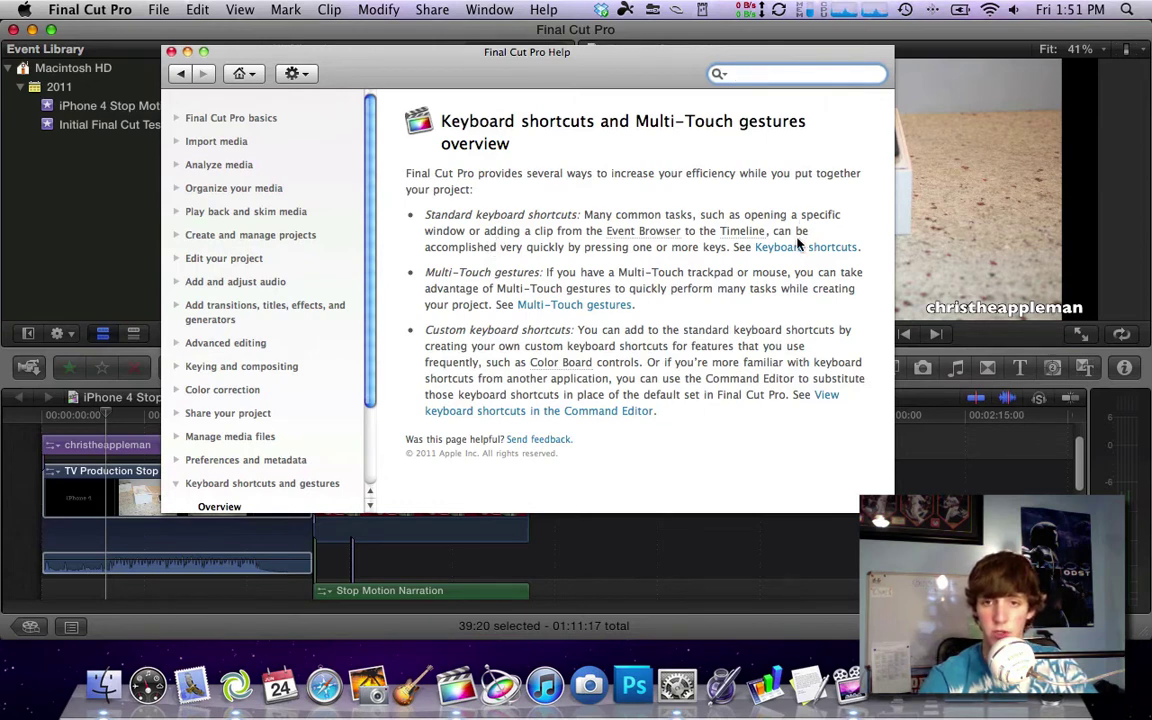
{"action": "left_click", "coordinate": [770, 247]}
Read through the shortcut tables from Application down through Editing to Effects.
{"action": "scroll", "coordinate": [626, 249], "scroll_direction": "down", "scroll_amount": 5}
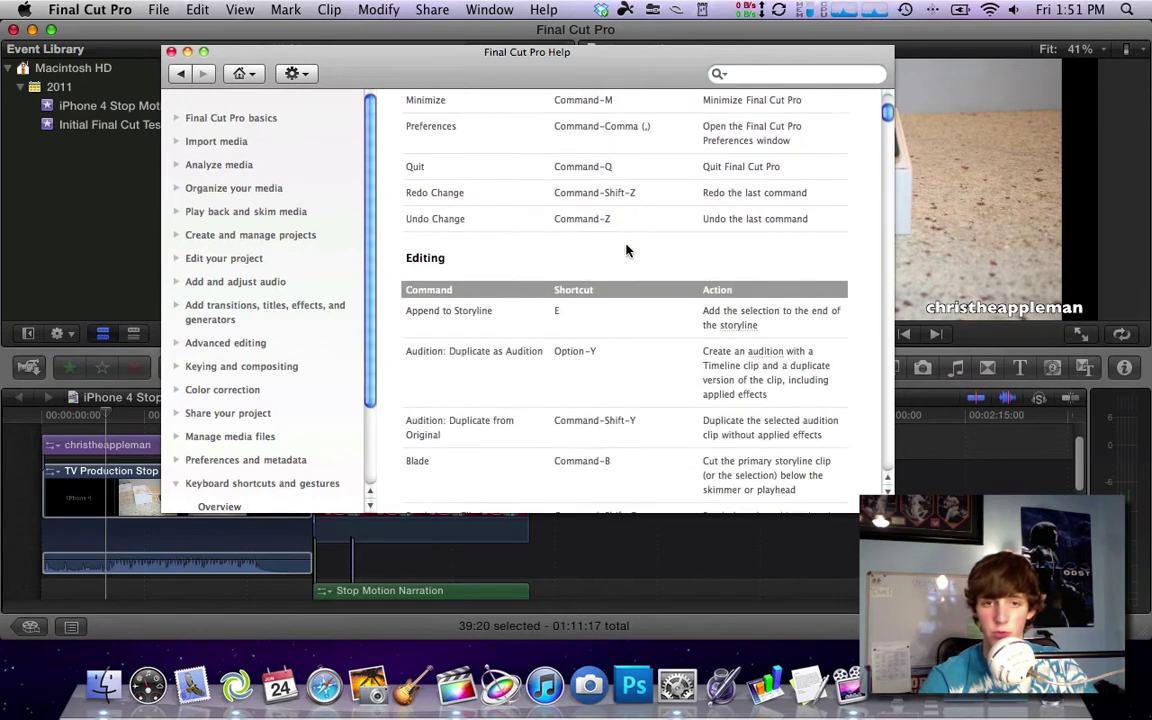
{"action": "scroll", "coordinate": [626, 249], "scroll_direction": "down", "scroll_amount": 2}
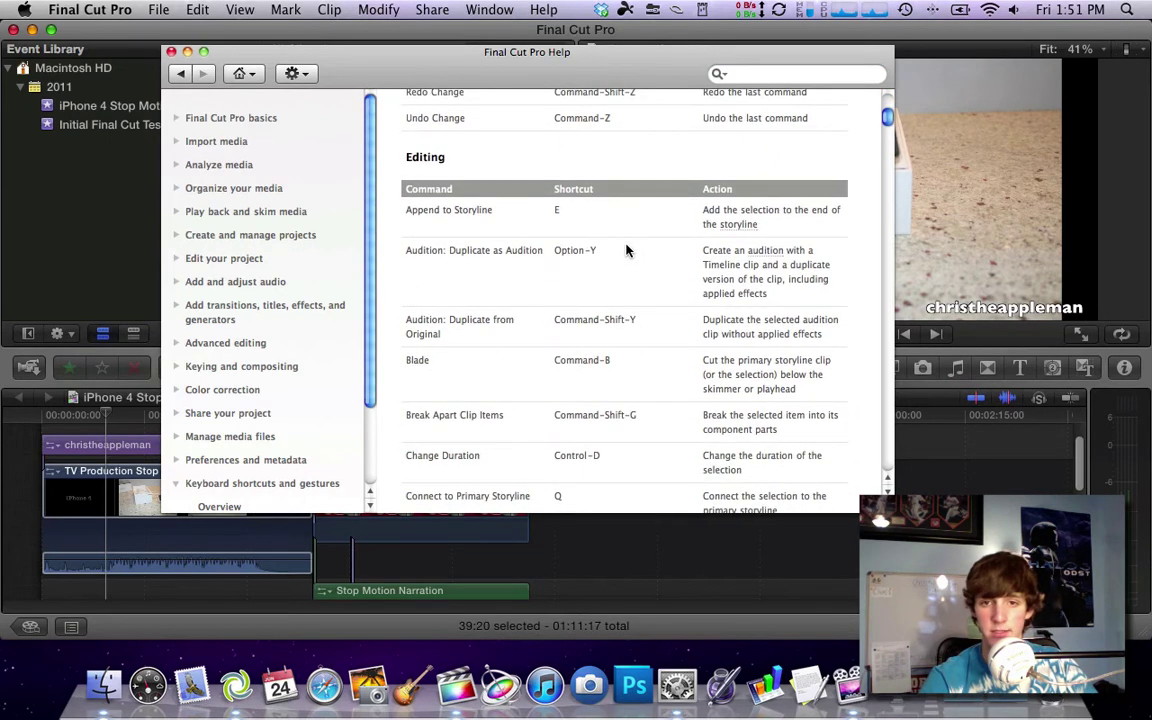
{"action": "scroll", "coordinate": [626, 250], "scroll_direction": "down", "scroll_amount": 1}
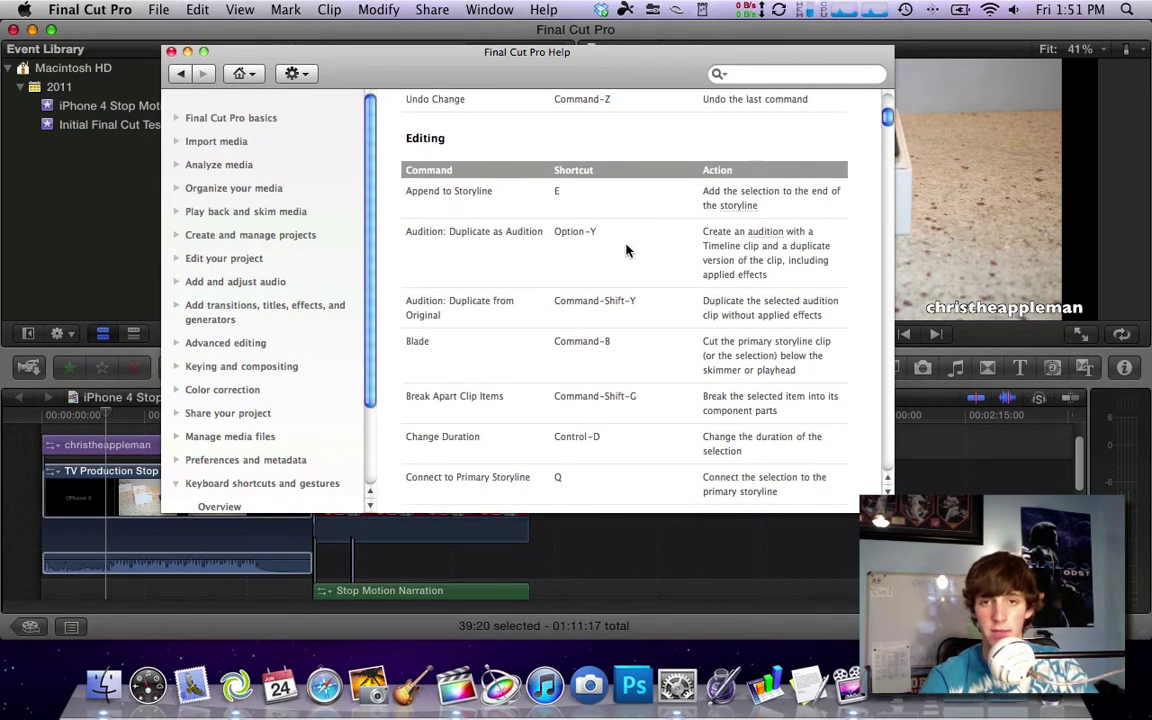
{"action": "scroll", "coordinate": [626, 250], "scroll_direction": "down", "scroll_amount": 5}
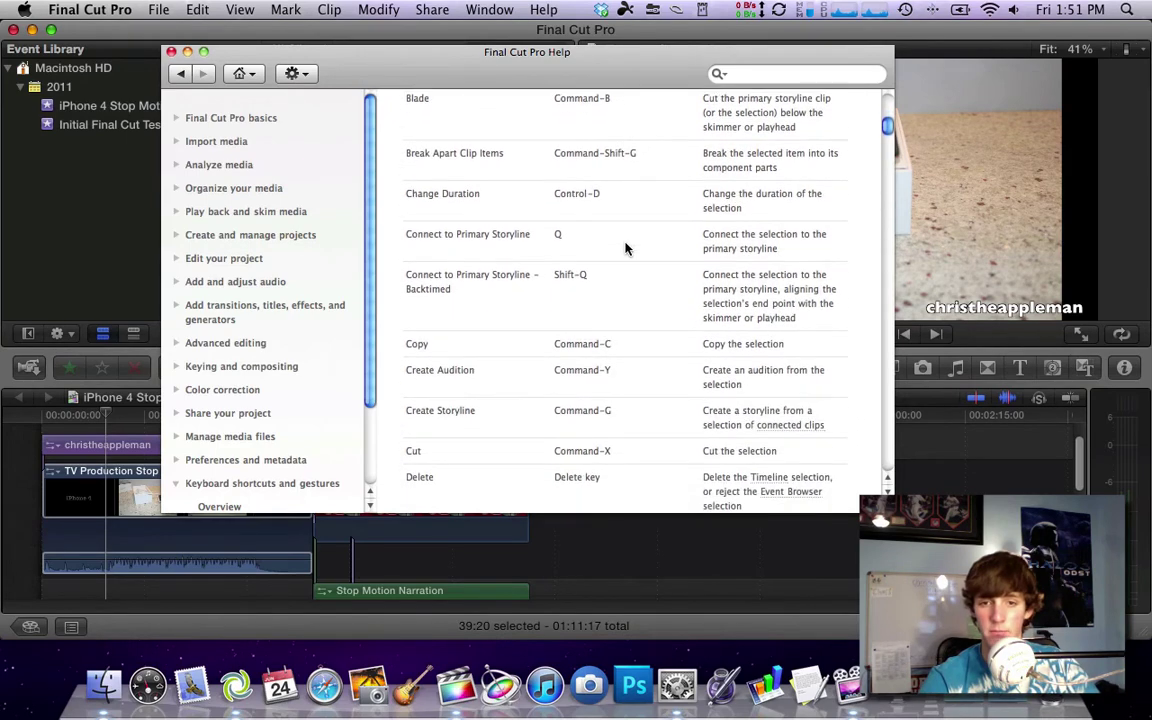
{"action": "scroll", "coordinate": [626, 249], "scroll_direction": "down", "scroll_amount": 15}
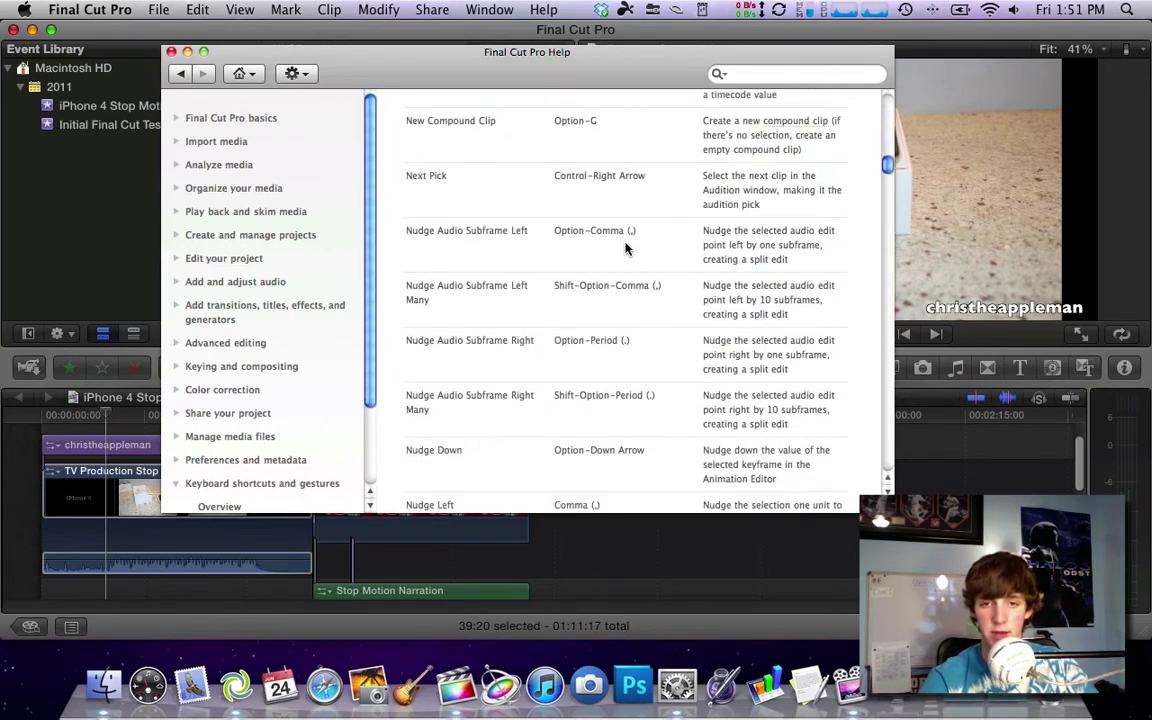
{"action": "scroll", "coordinate": [626, 249], "scroll_direction": "down", "scroll_amount": 15}
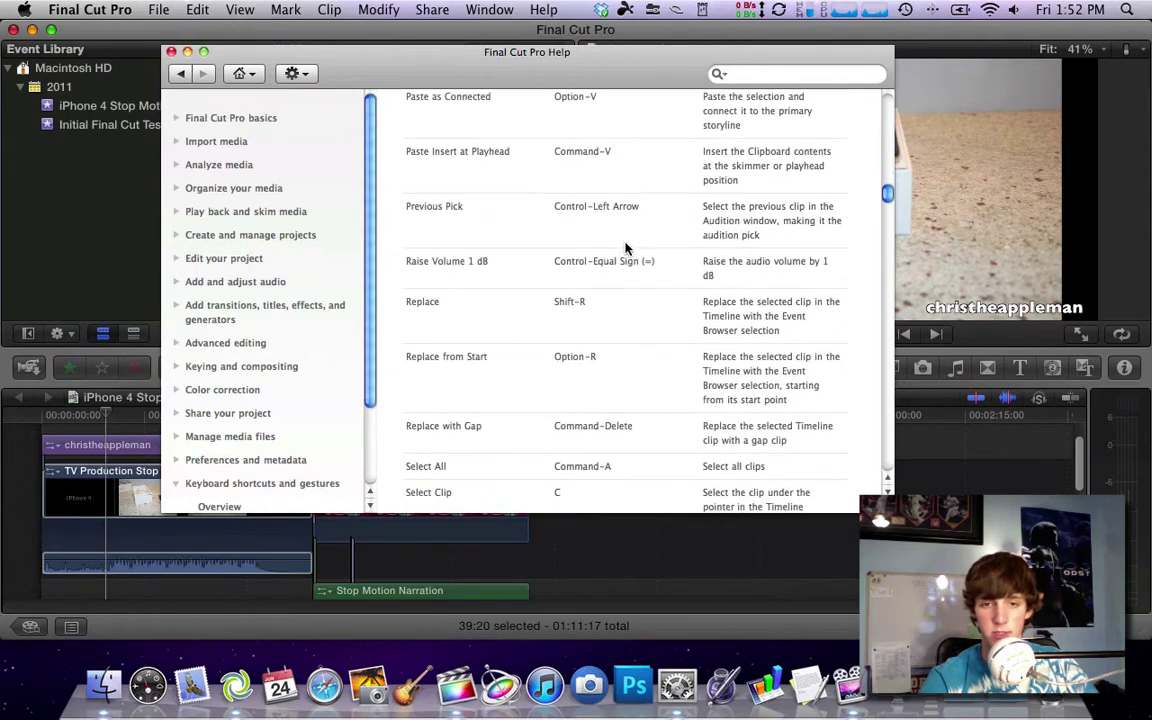
{"action": "scroll", "coordinate": [626, 249], "scroll_direction": "down", "scroll_amount": 15}
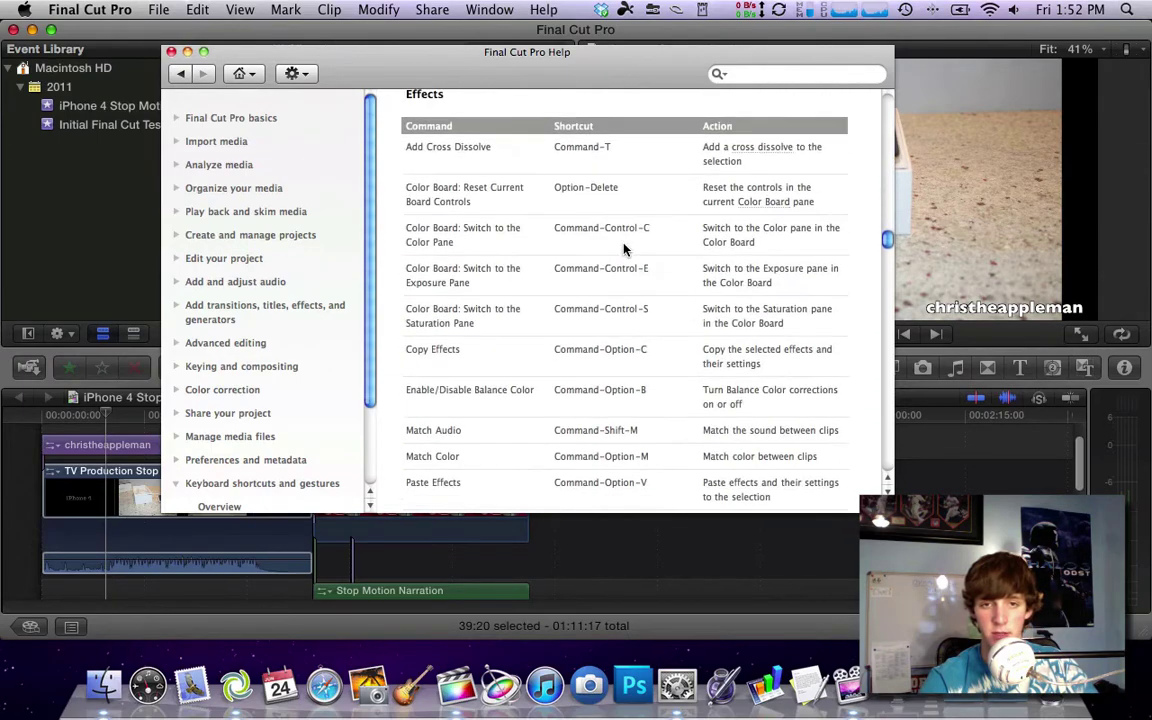
{"action": "scroll", "coordinate": [624, 249], "scroll_direction": "up", "scroll_amount": 20}
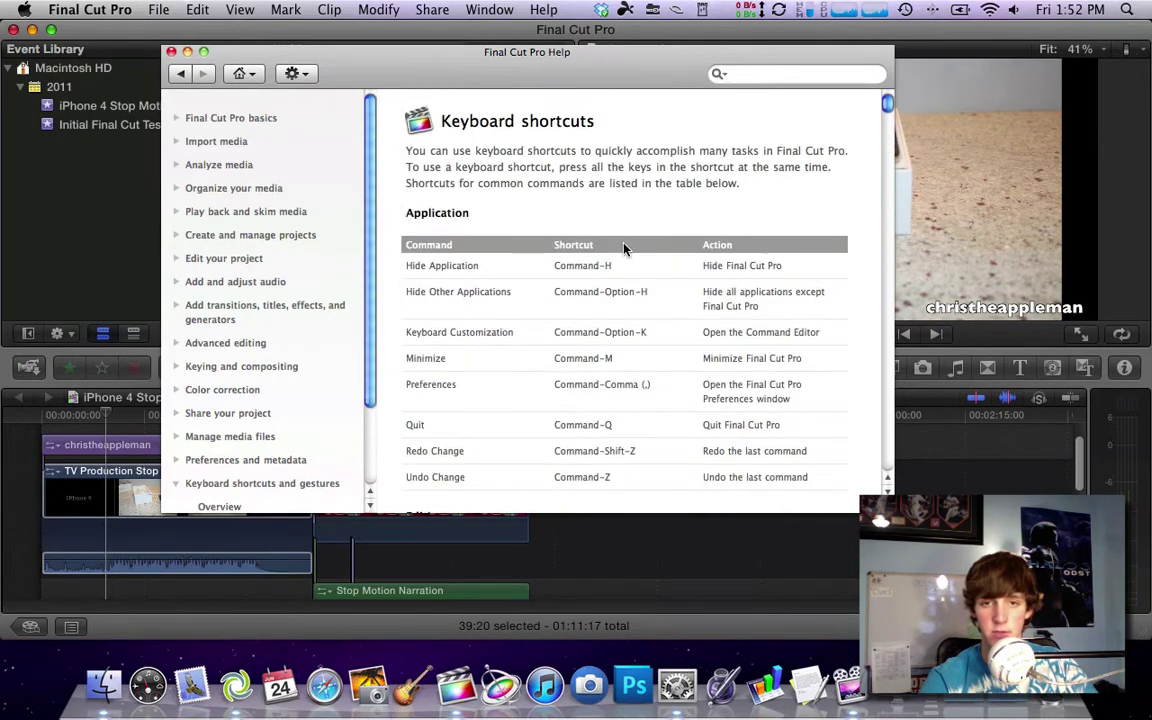
{"action": "scroll", "coordinate": [624, 249], "scroll_direction": "down", "scroll_amount": 3}
{"action": "scroll", "coordinate": [490, 400], "scroll_direction": "down", "scroll_amount": 3}
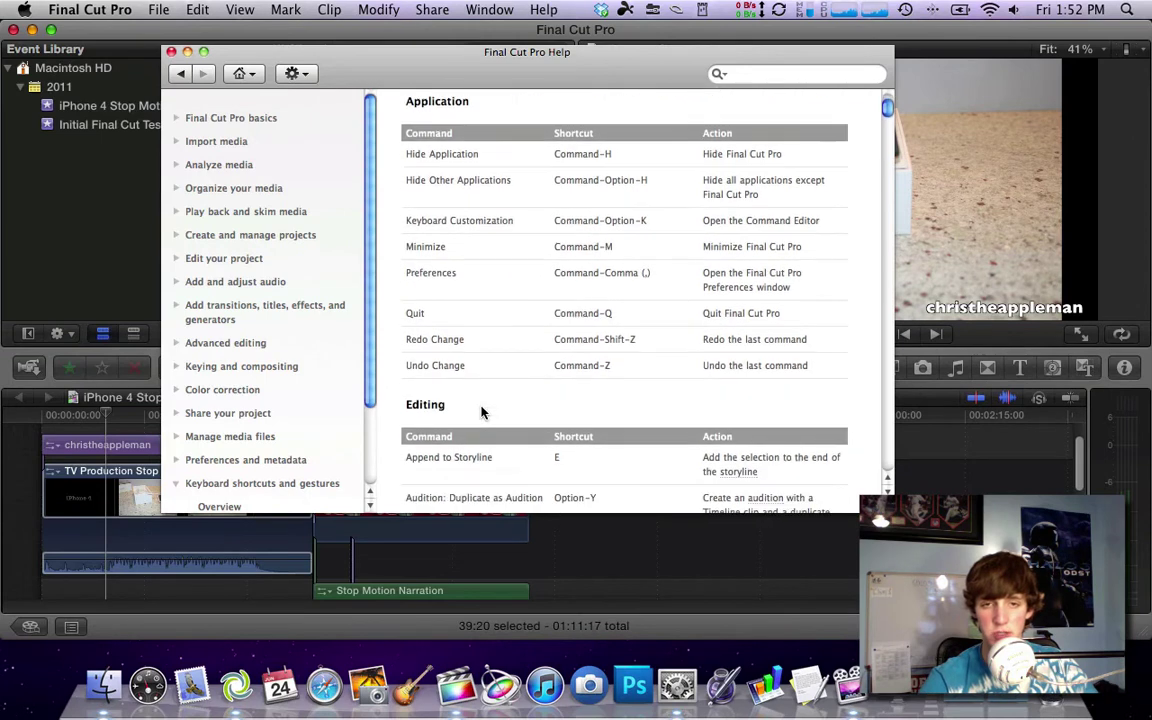
Look over the Multi-Touch gestures table, then return to the shortcuts and gestures overview.
{"action": "left_click", "coordinate": [175, 77]}
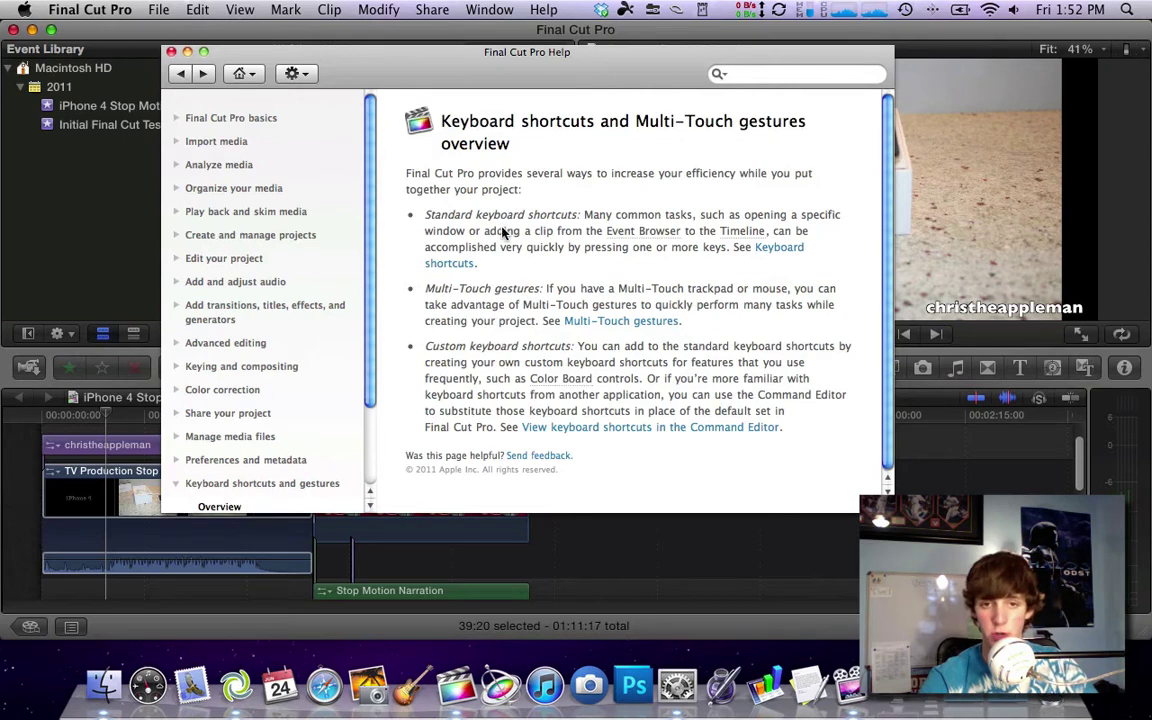
{"action": "left_click", "coordinate": [620, 322]}
{"action": "scroll", "coordinate": [545, 275], "scroll_direction": "down", "scroll_amount": 5}
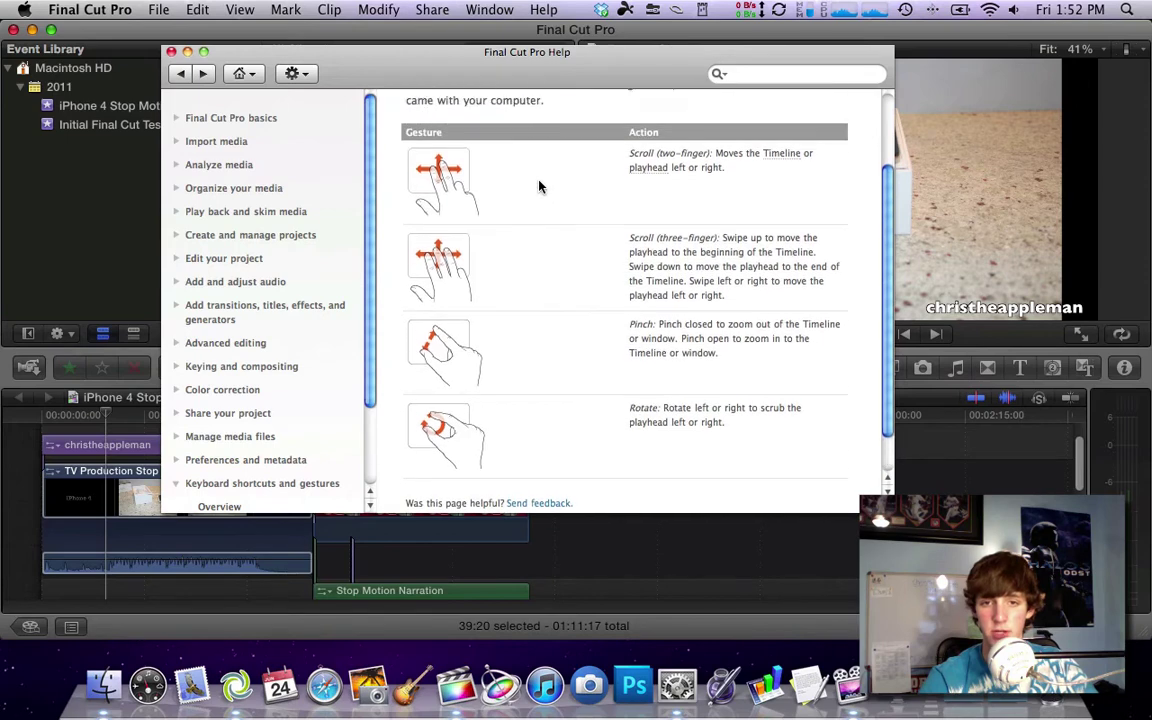
{"action": "scroll", "coordinate": [538, 186], "scroll_direction": "up", "scroll_amount": 3}
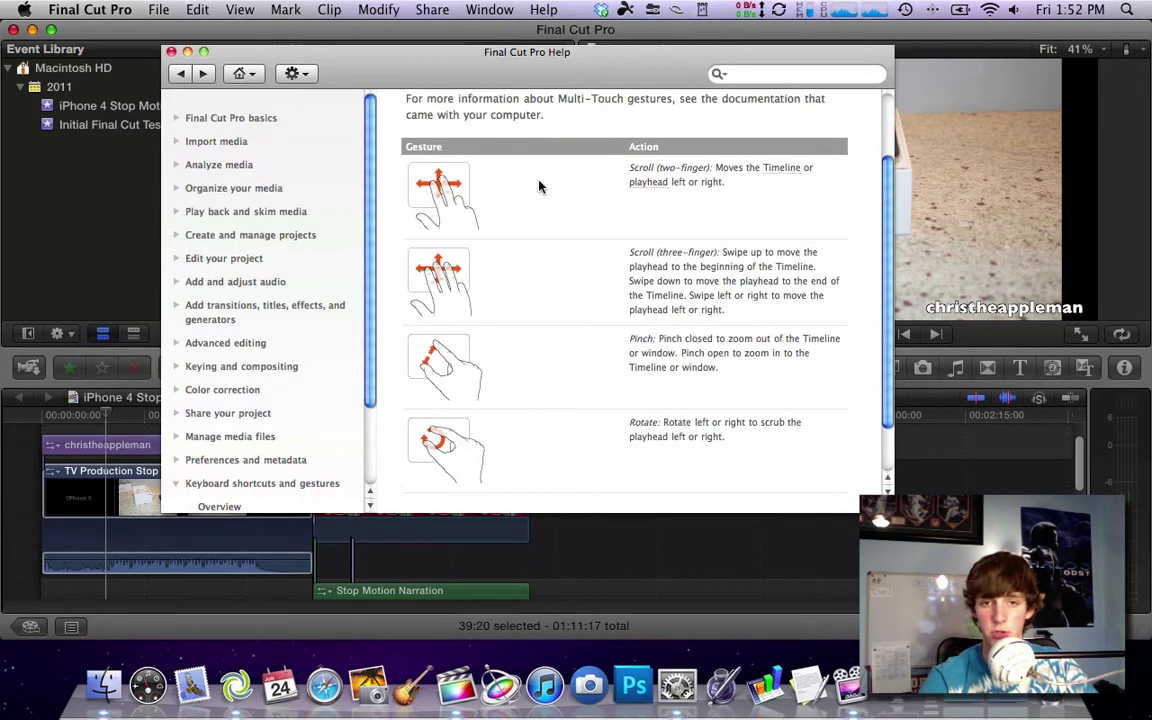
{"action": "left_click", "coordinate": [181, 75]}
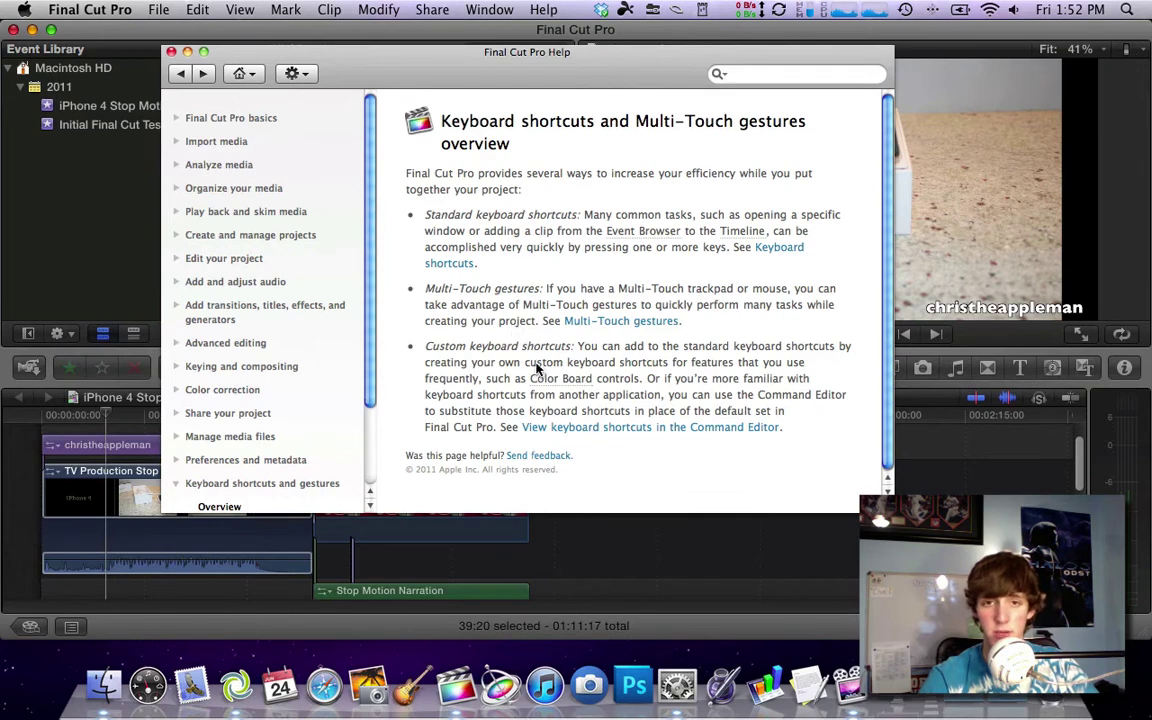
Expand 'View shortcuts from a different command set' on the Command Editor help page, then show Final Cut Pro > Commands.
{"action": "left_click", "coordinate": [576, 427]}
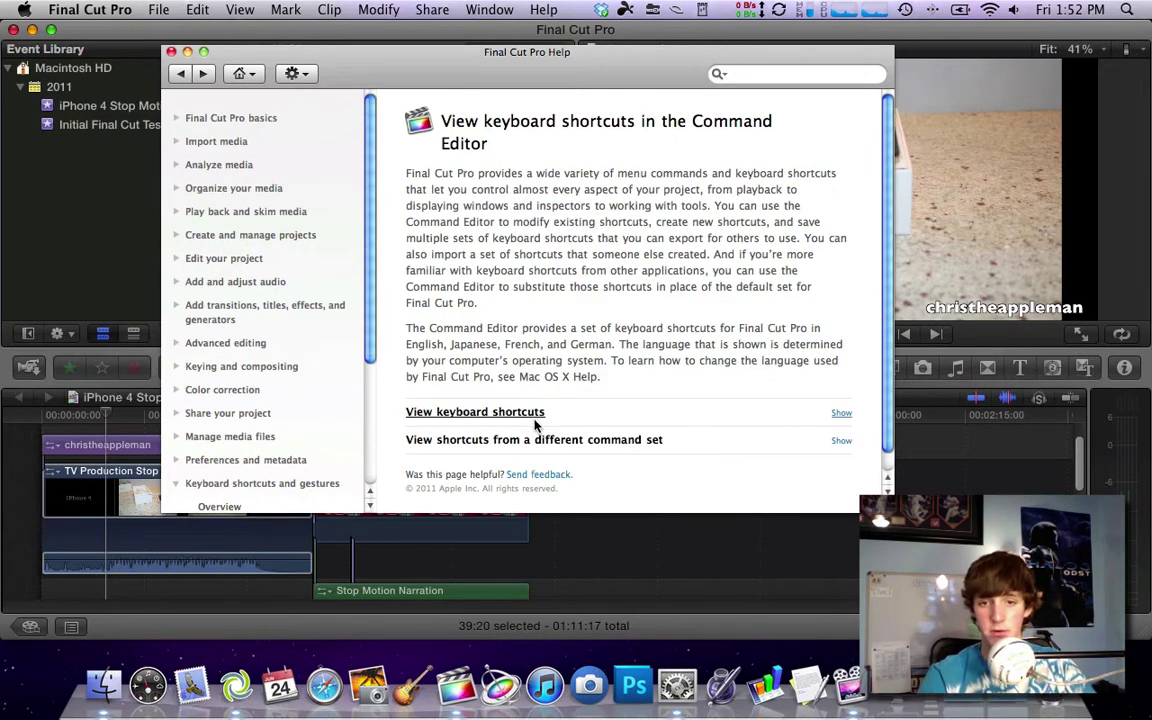
{"action": "left_click", "coordinate": [549, 444]}
{"action": "scroll", "coordinate": [577, 392], "scroll_direction": "down", "scroll_amount": 5}
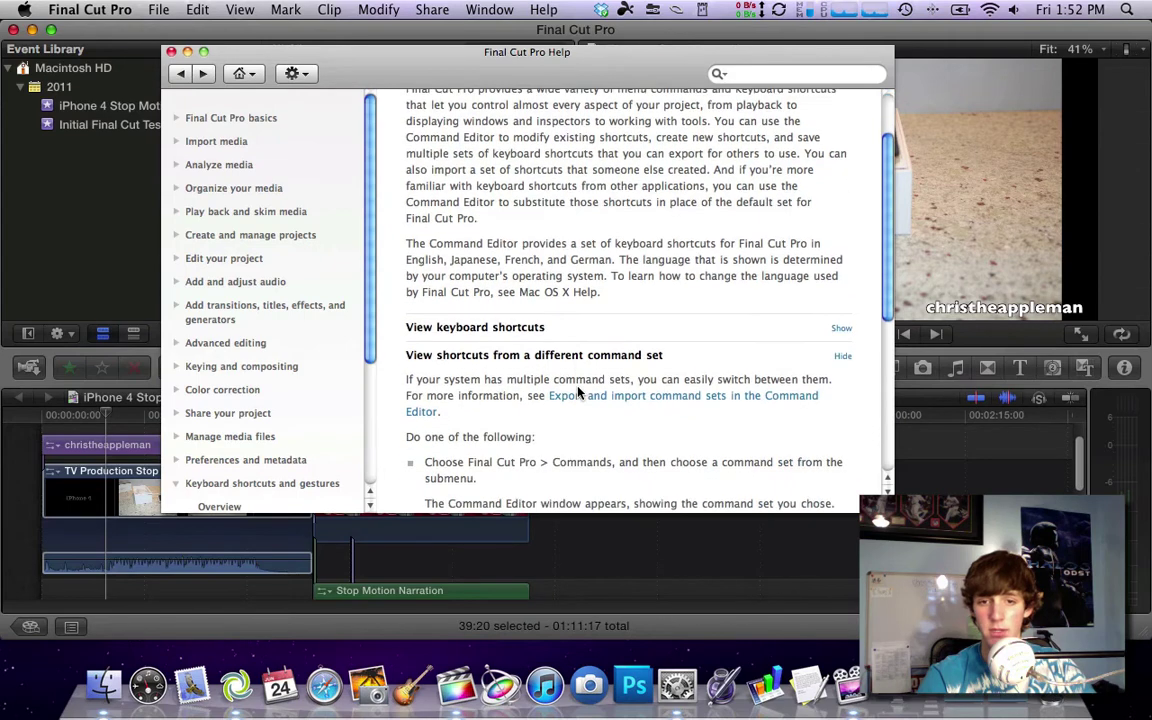
{"action": "scroll", "coordinate": [577, 393], "scroll_direction": "down", "scroll_amount": 2}
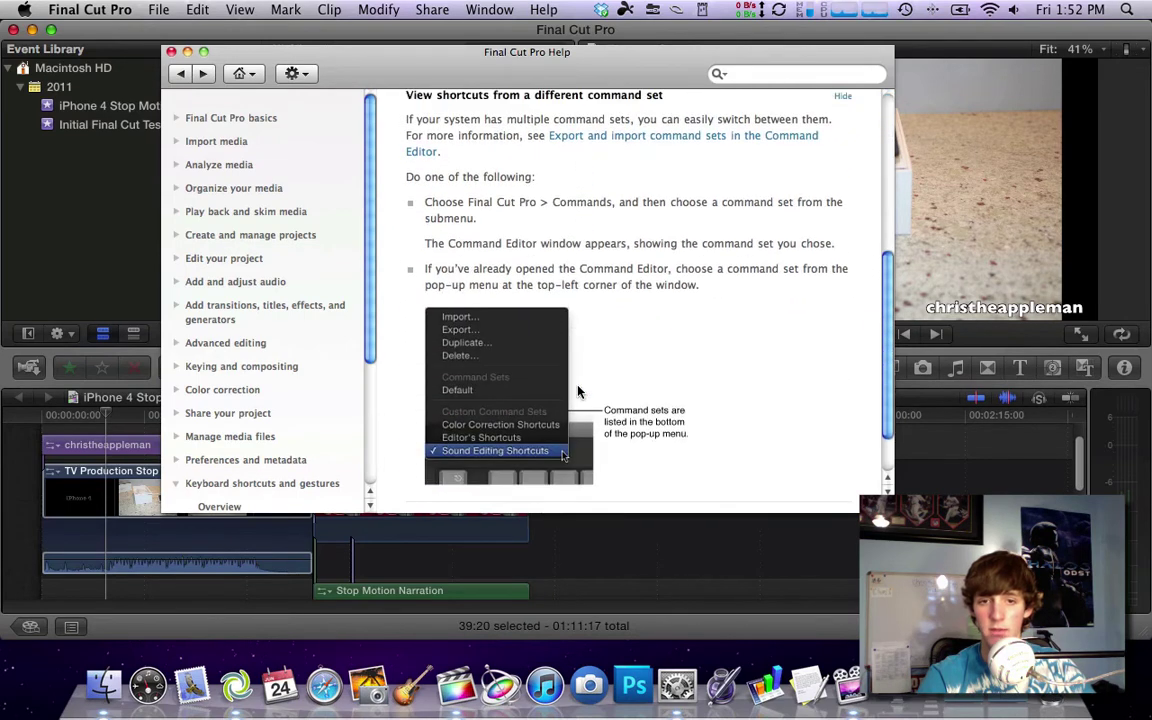
{"action": "scroll", "coordinate": [575, 386], "scroll_direction": "up", "scroll_amount": 3}
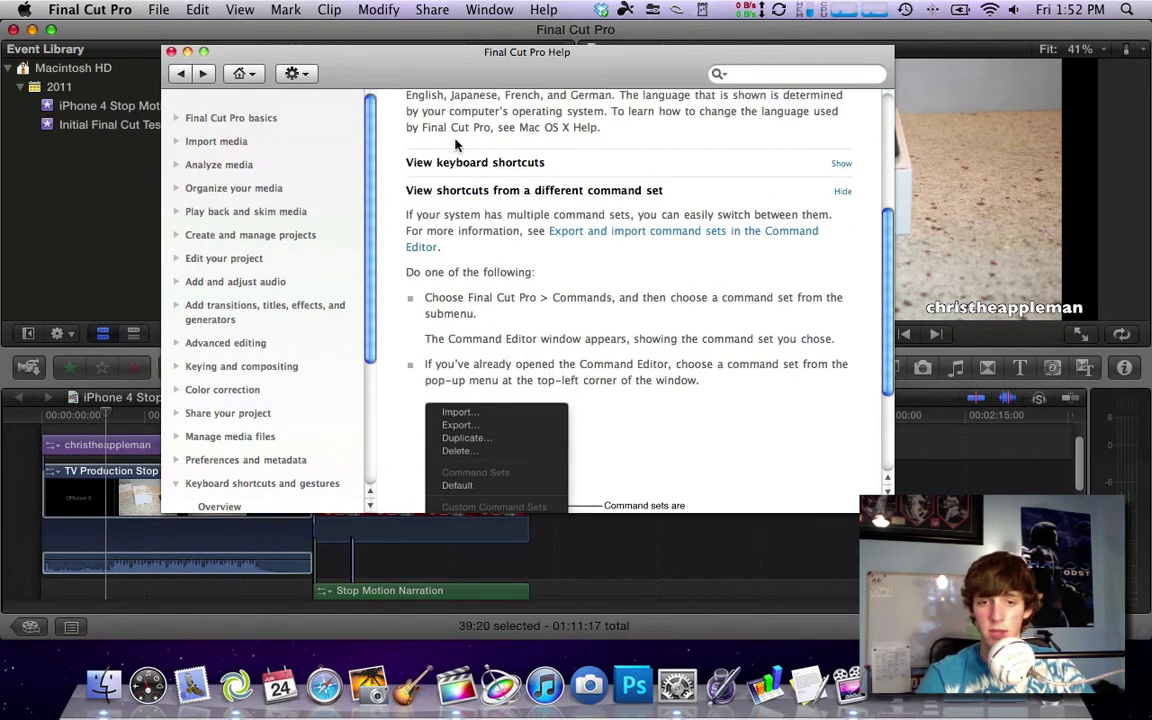
{"action": "left_click", "coordinate": [80, 7]}
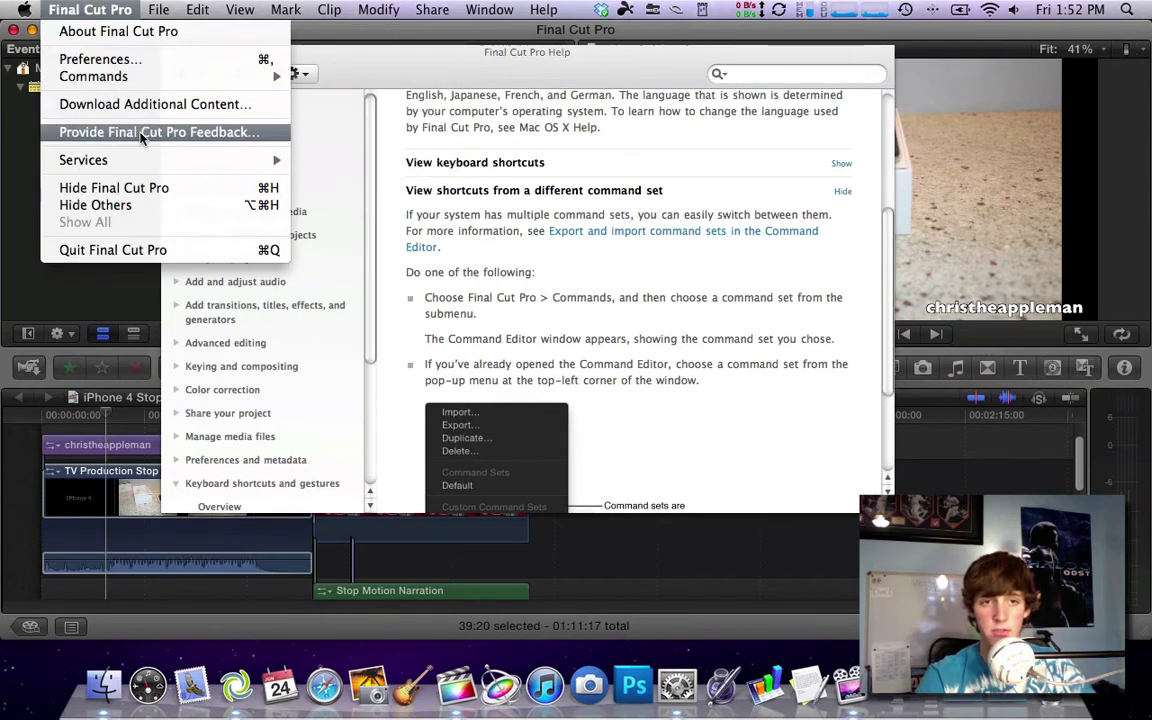
{"action": "mouse_move", "coordinate": [115, 80]}
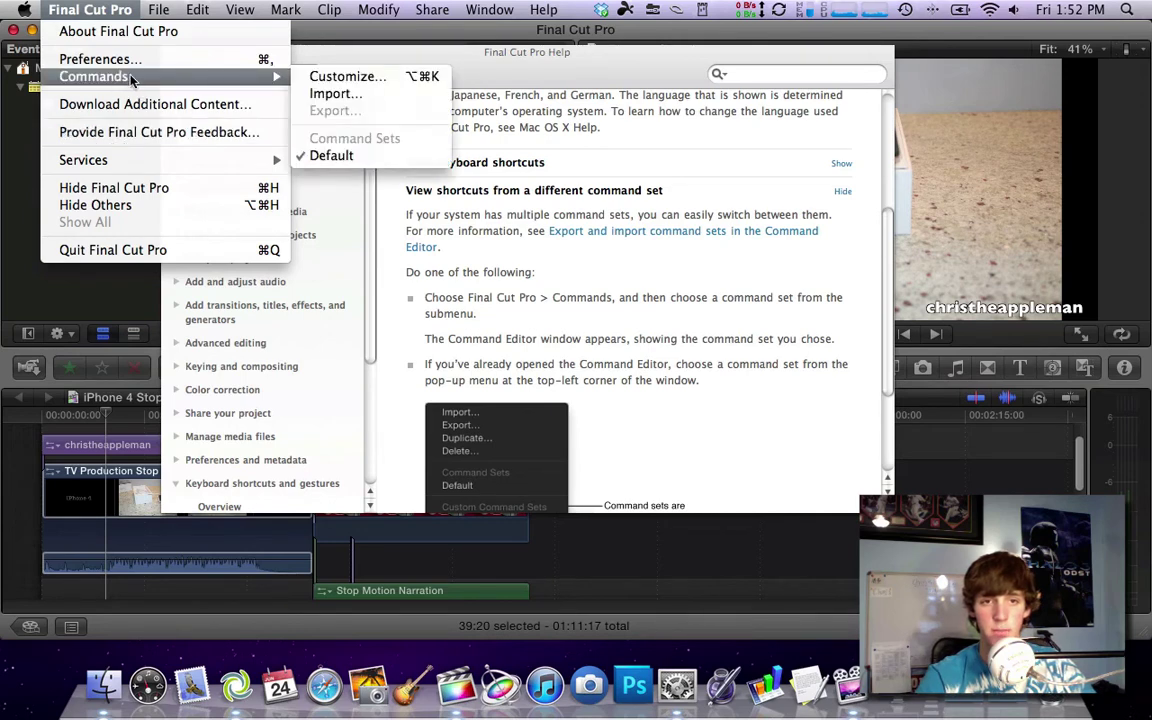
In the Command Editor's Default set, inspect the F and C key commands, then close it.
{"action": "left_click", "coordinate": [328, 78]}
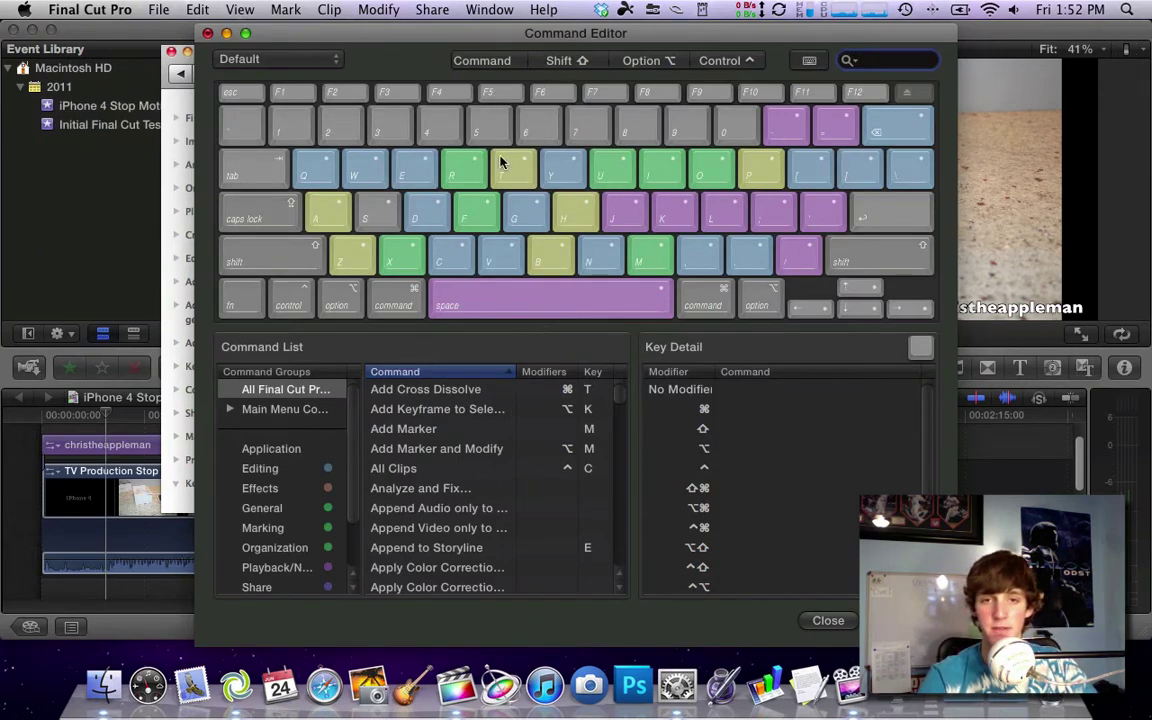
{"action": "left_click", "coordinate": [472, 222]}
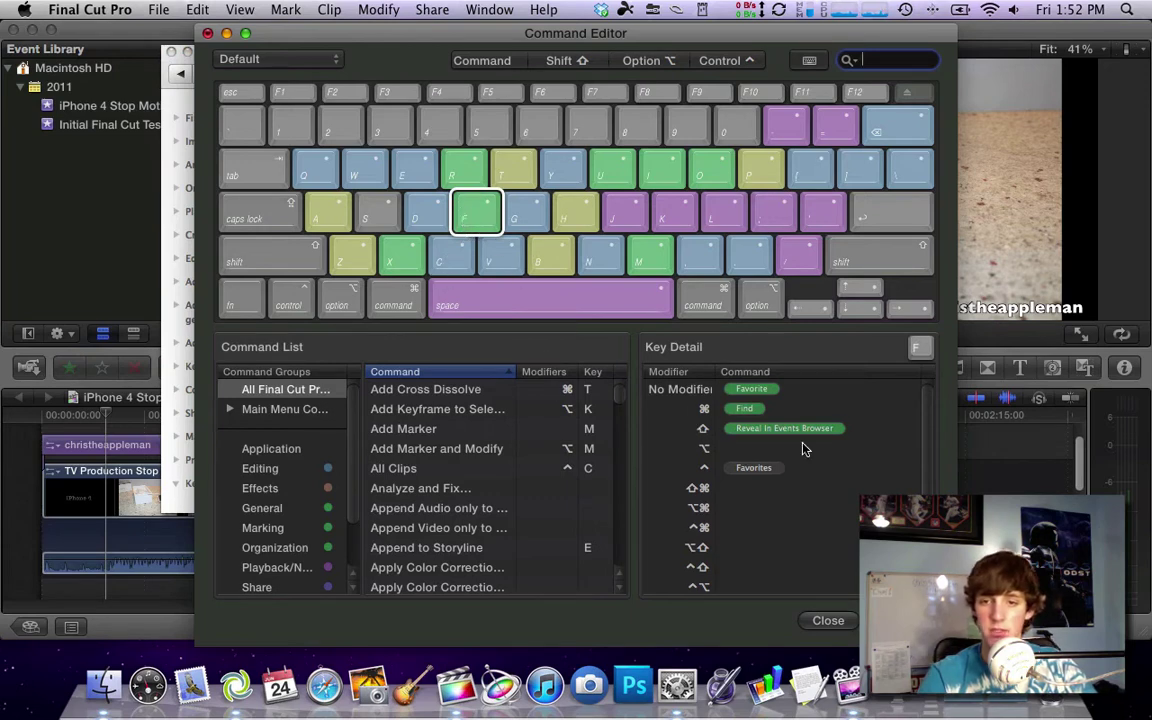
{"action": "scroll", "coordinate": [802, 447], "scroll_direction": "down", "scroll_amount": 2}
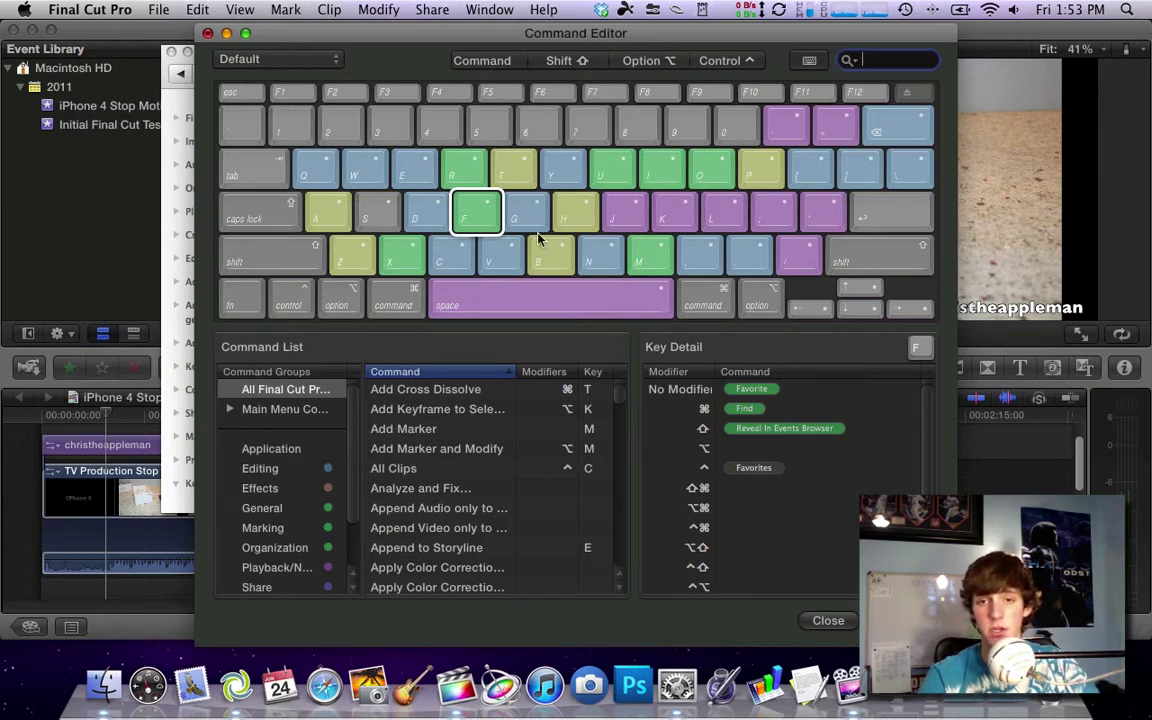
{"action": "left_click", "coordinate": [460, 262]}
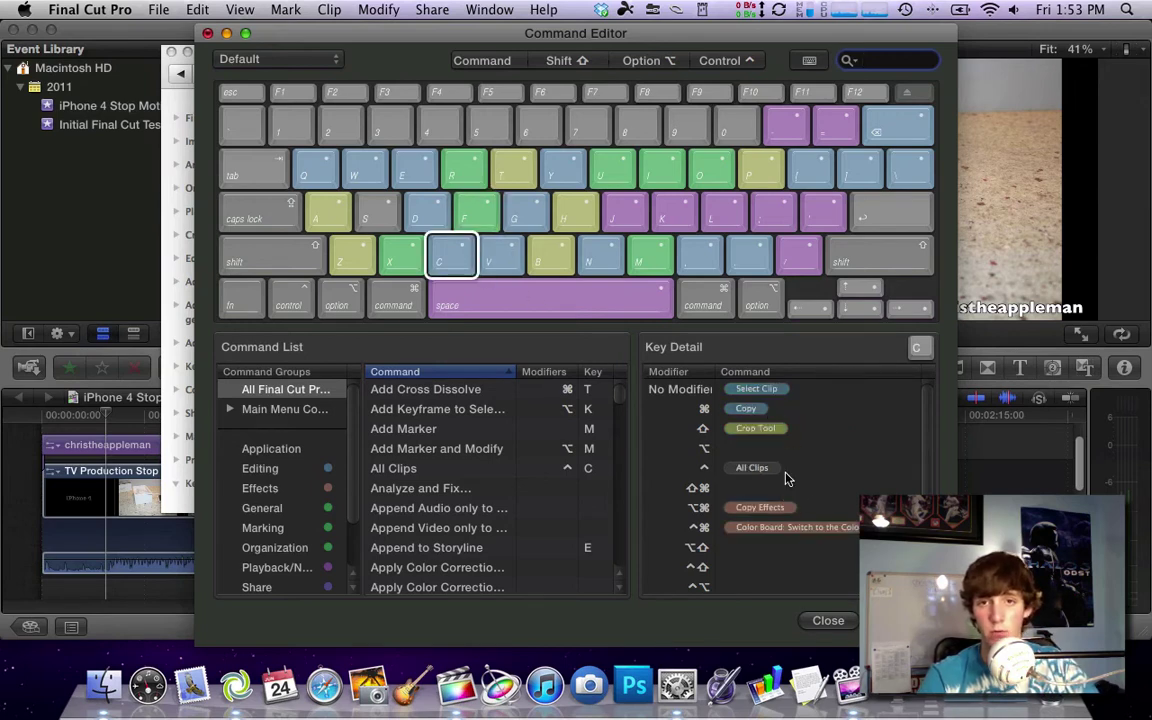
{"action": "left_click", "coordinate": [206, 35]}
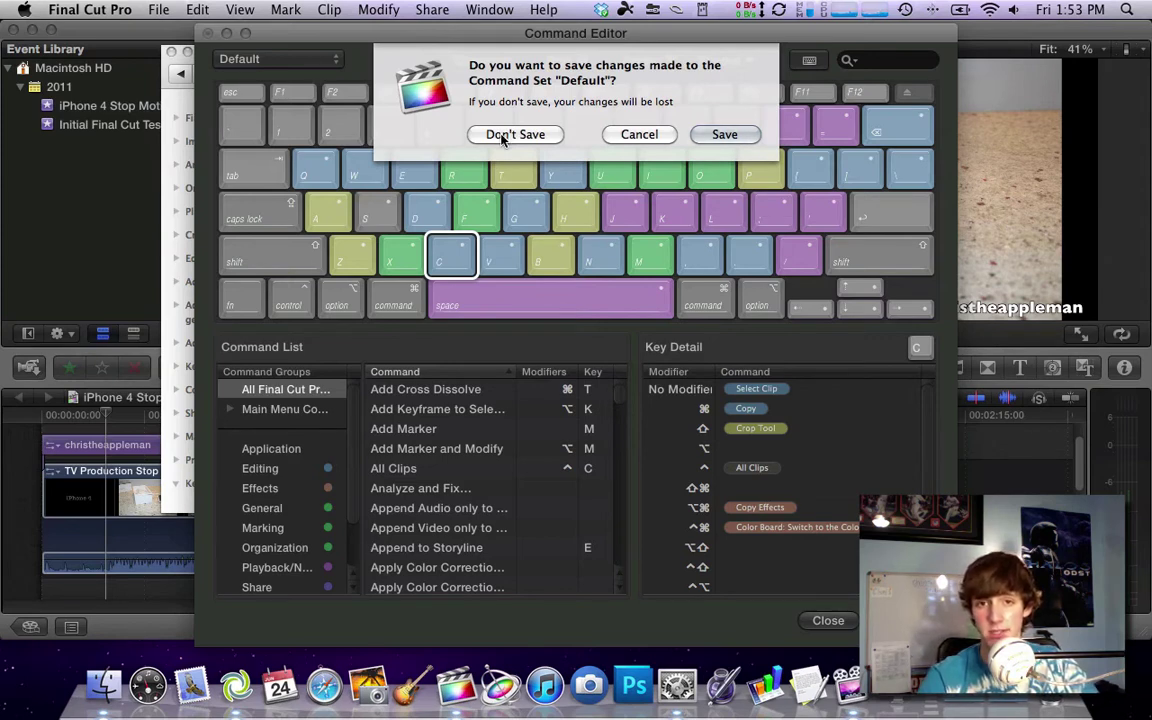
Discard Default set changes, return Help to the shortcuts and gestures overview, and dismiss the Help menu.
{"action": "left_click", "coordinate": [503, 136]}
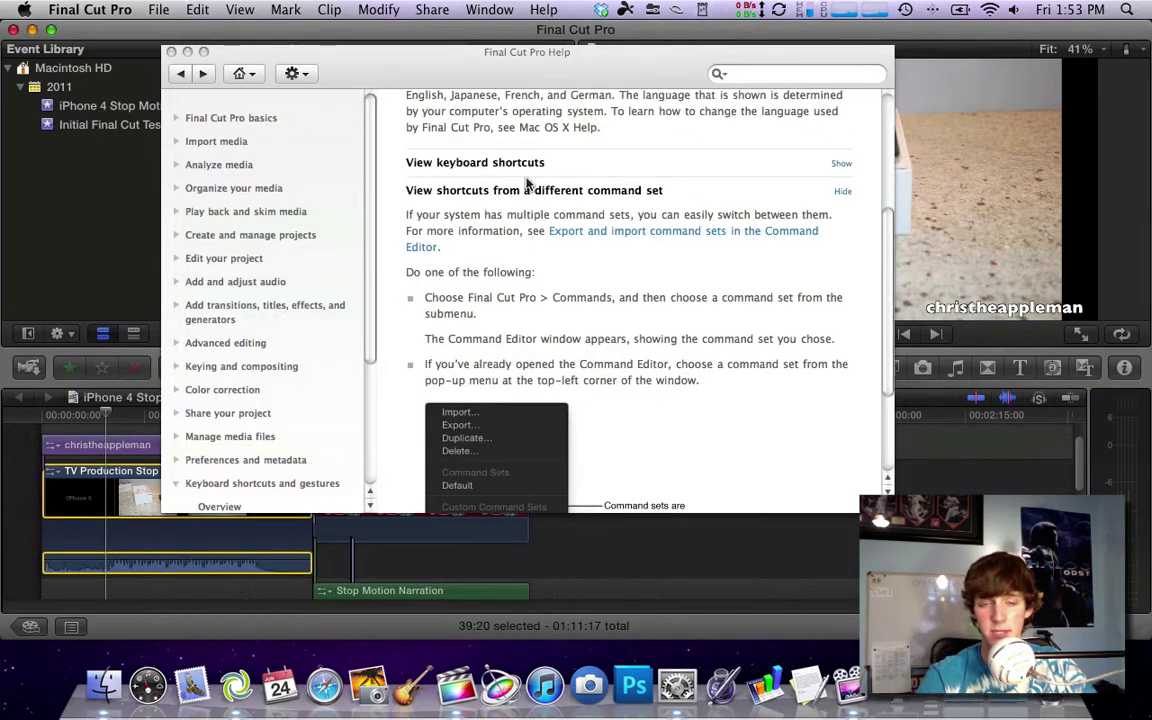
{"action": "scroll", "coordinate": [540, 226], "scroll_direction": "up", "scroll_amount": 5}
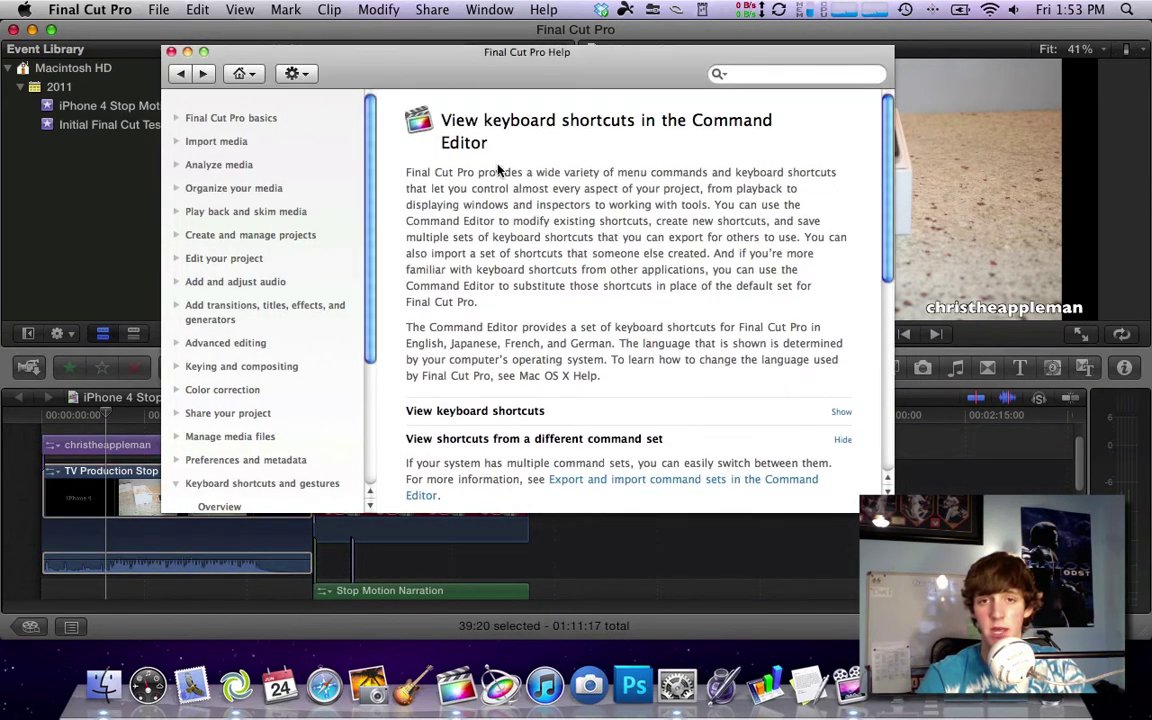
{"action": "left_click", "coordinate": [179, 75]}
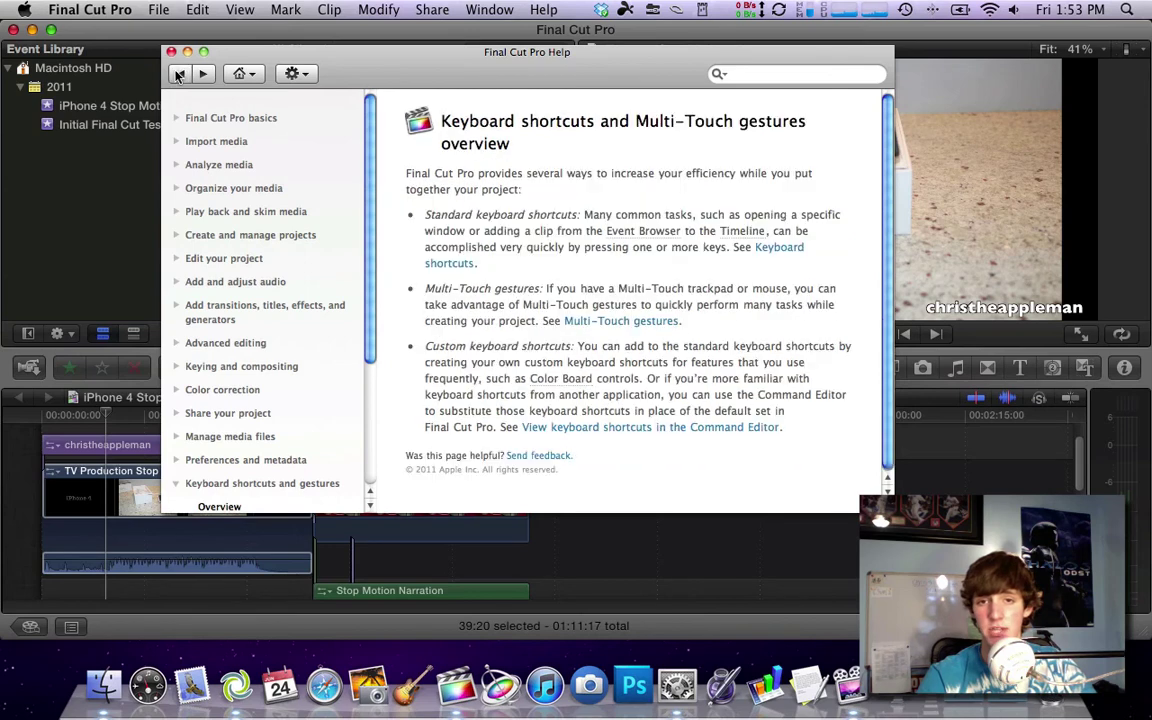
{"action": "left_click", "coordinate": [546, 9]}
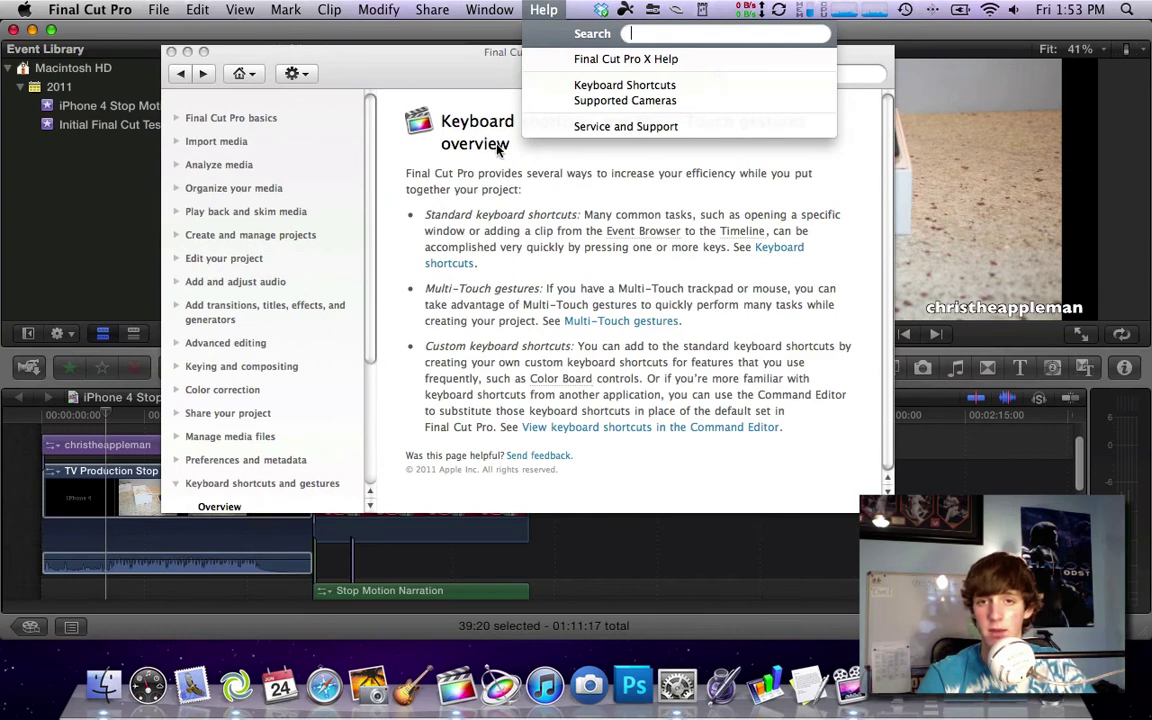
{"action": "left_click", "coordinate": [428, 171]}
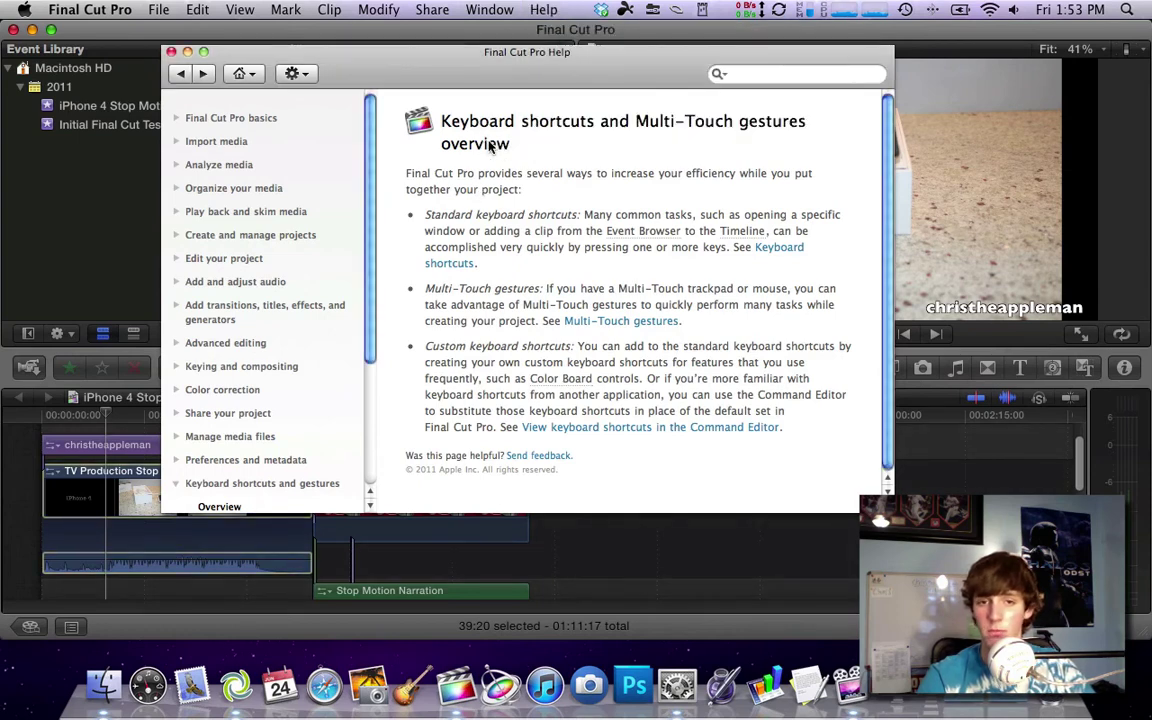